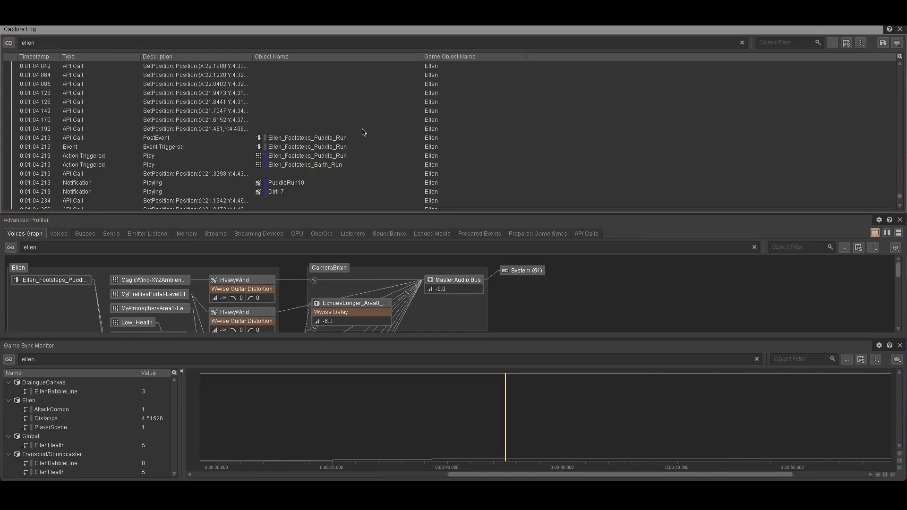
- Scroll down through the Profiler Capture Log to review its entries
scroll(300, 129, "down", 5)
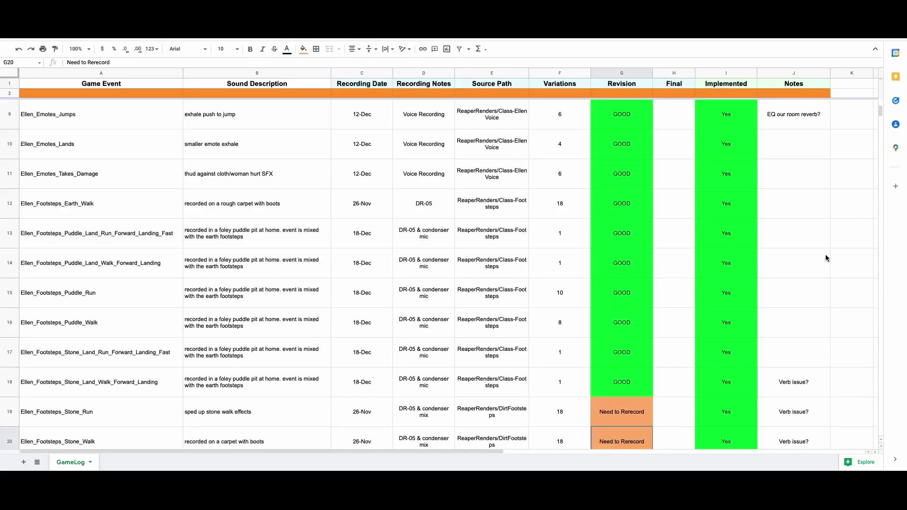
scroll(825, 257, "down", 5)
scroll(826, 258, "down", 6)
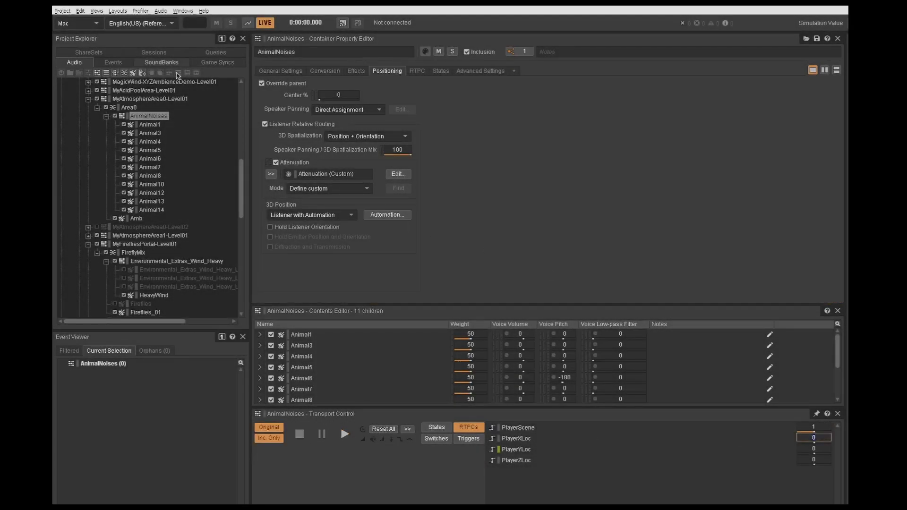
- Preview the AnimalNoises container's 3D automation paths by playing it in the path editor
left_click(279, 71)
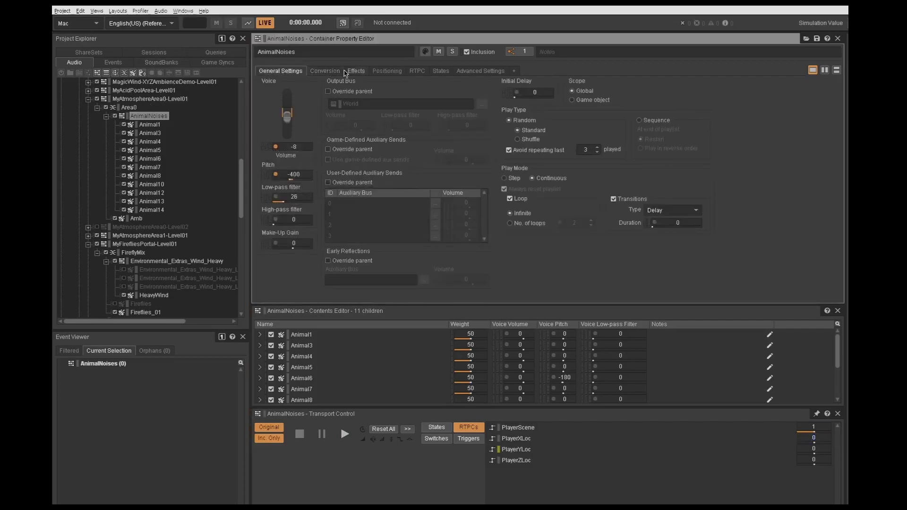
left_click(381, 72)
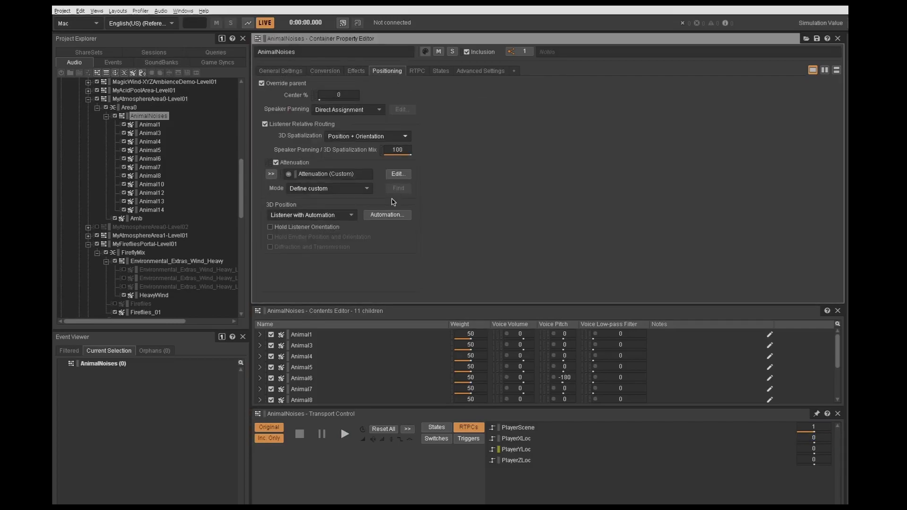
left_click(391, 215)
key("space")
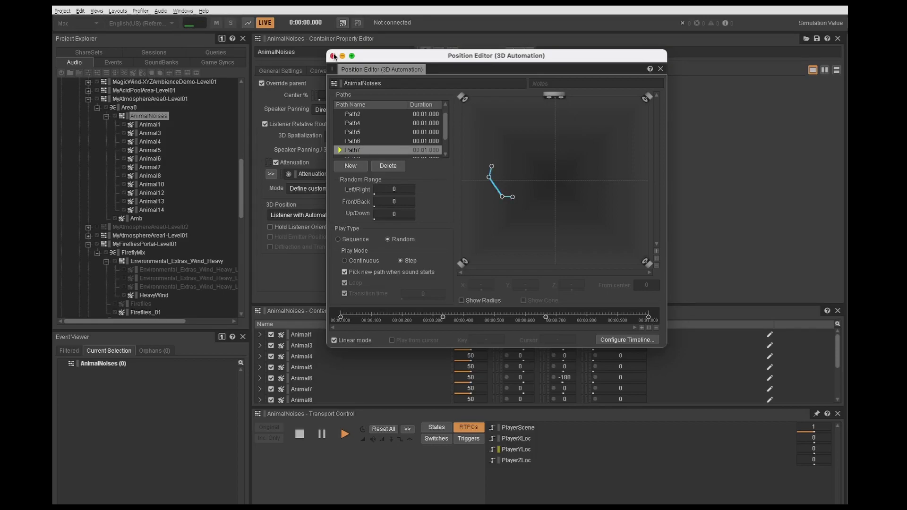
- Enable randomization of the container's transition Duration in the Randomizer
left_click(333, 56)
left_click(653, 222)
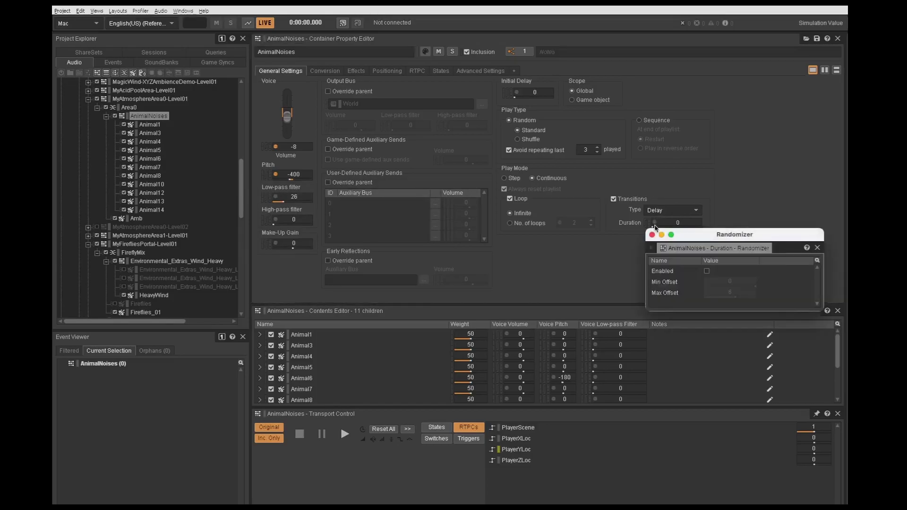
left_click(707, 271)
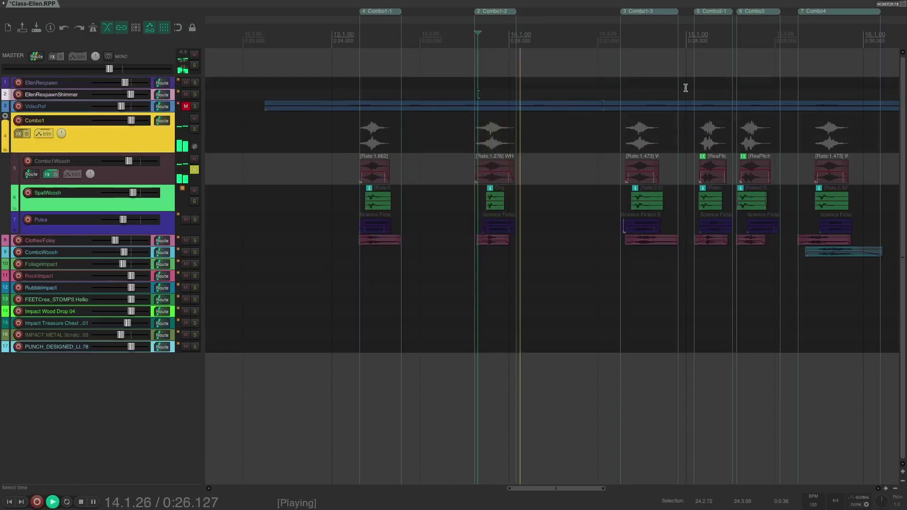
key("space")
left_click(695, 82)
key("space")
key("space")
key("space")
left_click(816, 91)
key("space")
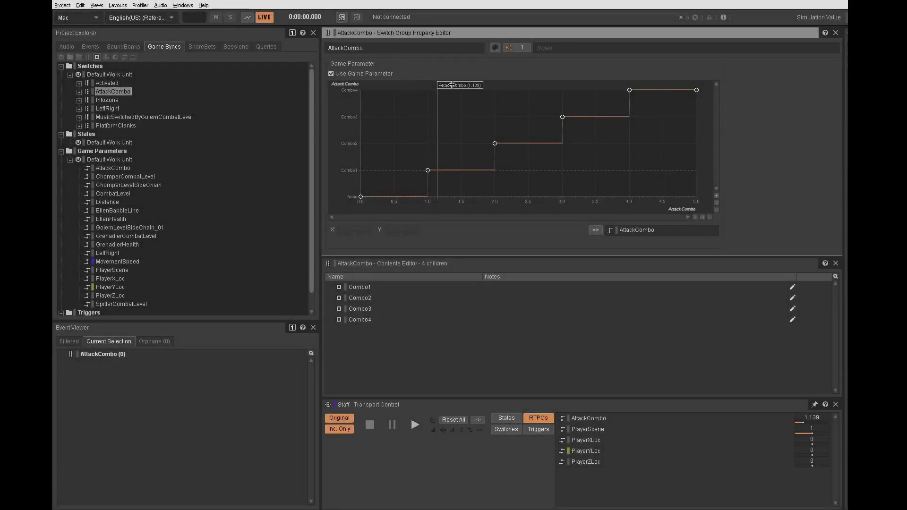
key("space")
left_click_drag(452, 85, 523, 88)
key("space")
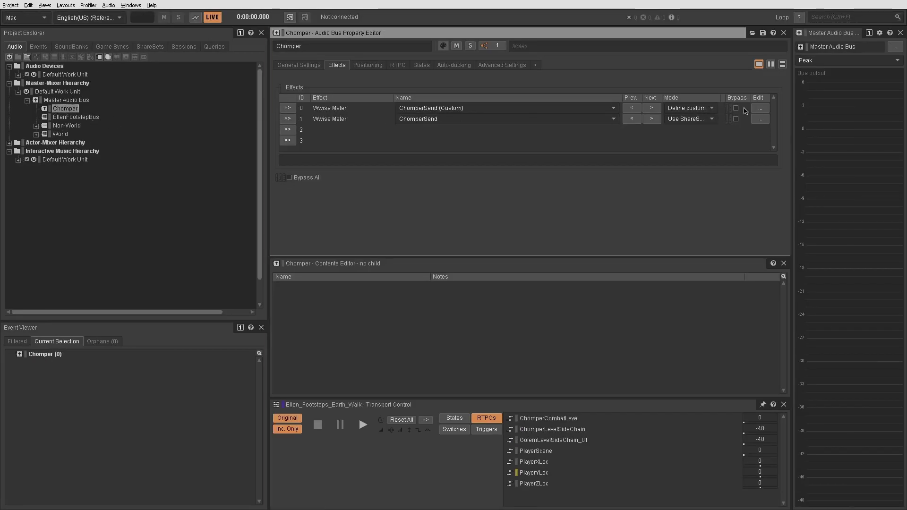
- Open the ChomperSend effect settings and play to hear the footsteps ducked by the sidechain
left_click(760, 108)
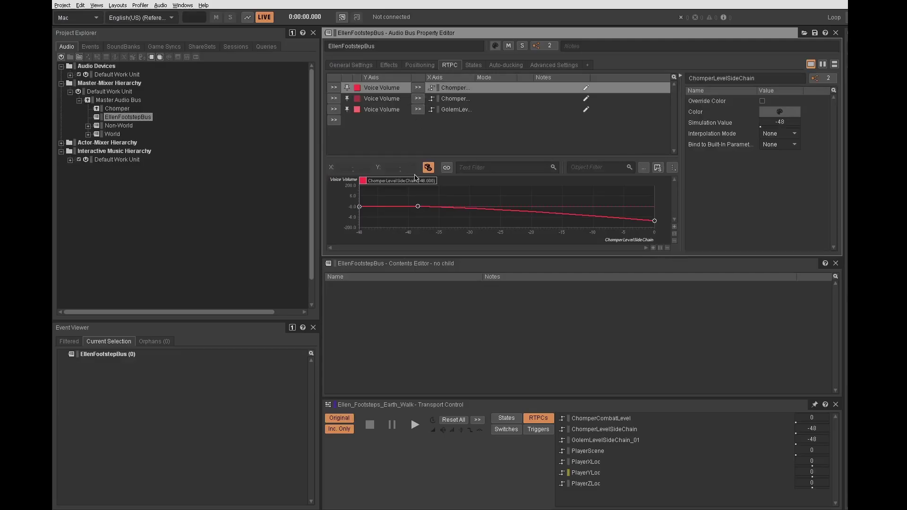
key("space")
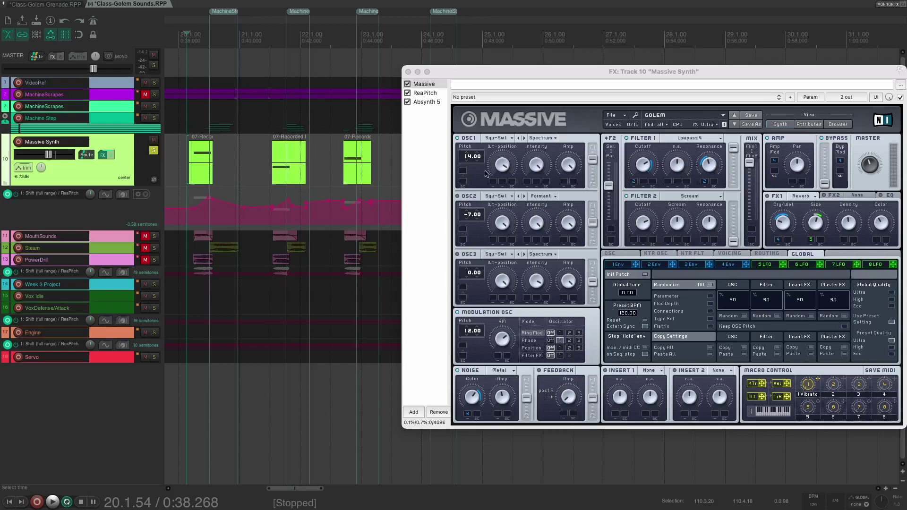
- Play part of the Golem Sounds synth section, then move the start point later
left_click(274, 38)
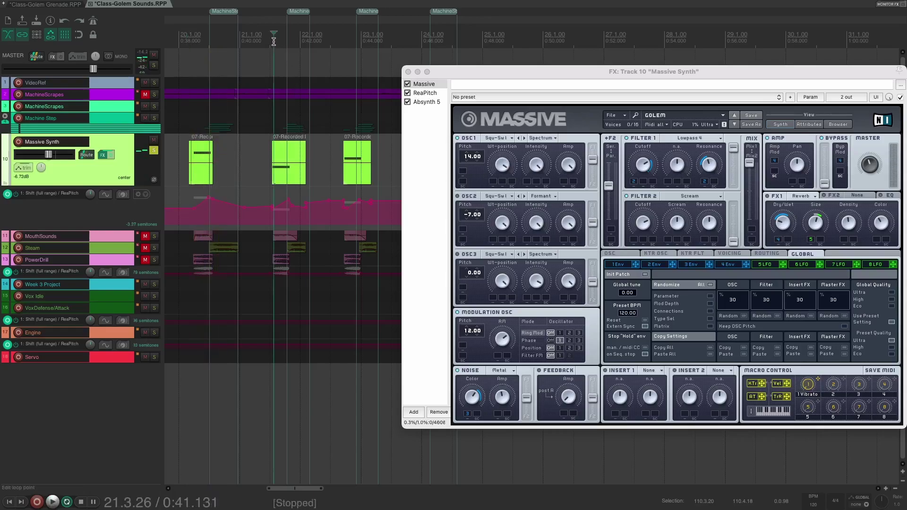
key("space")
left_click(343, 40)
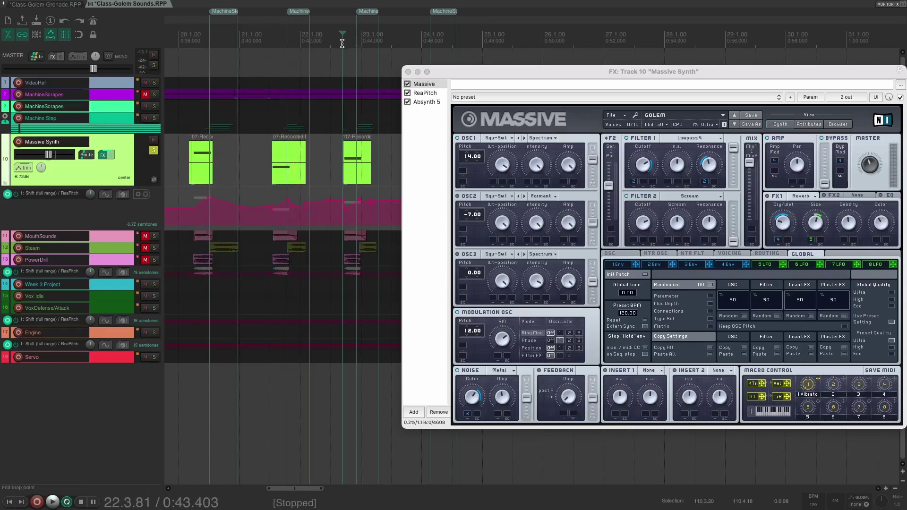
- Play the Class-Golem Grenade charge-up sounds from Charge 2, then return to Class-Golem Sounds
key("ctrl+Tab")
left_click(377, 63)
key("space")
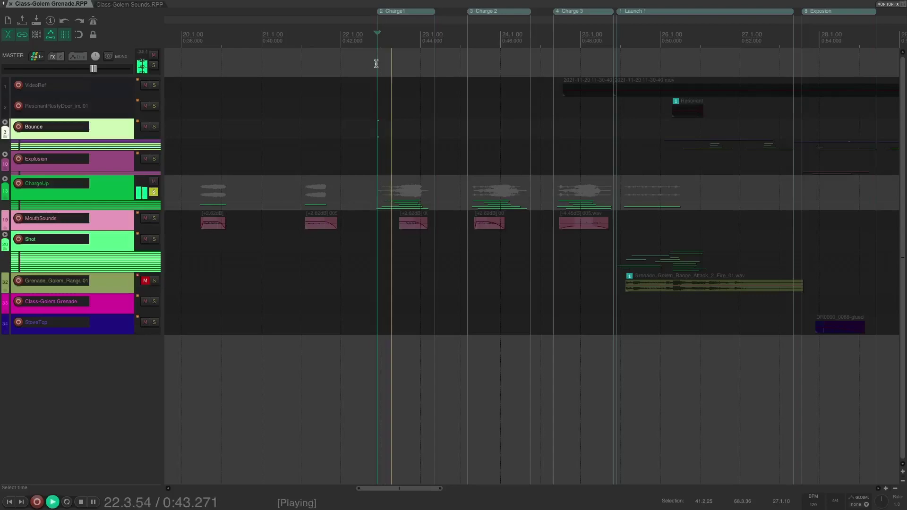
key("space")
left_click(469, 71)
key("space")
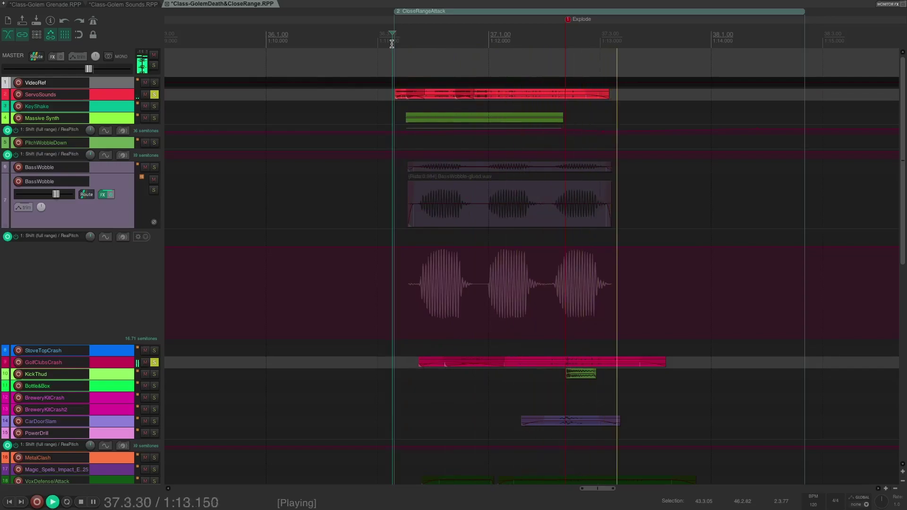
key("ctrl+shift+Tab")
key("space")
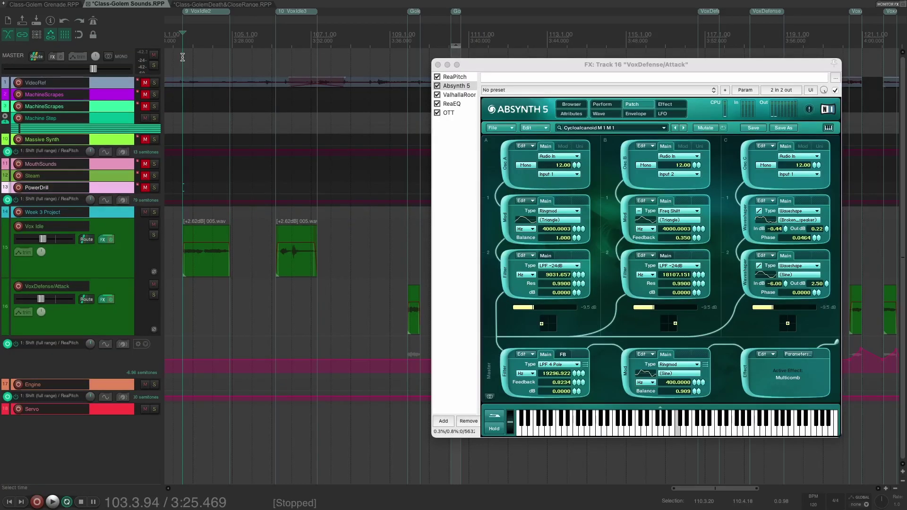
- Play the session from the second Vox Idle clip, then the VoxDefense/Attack clip
key("space")
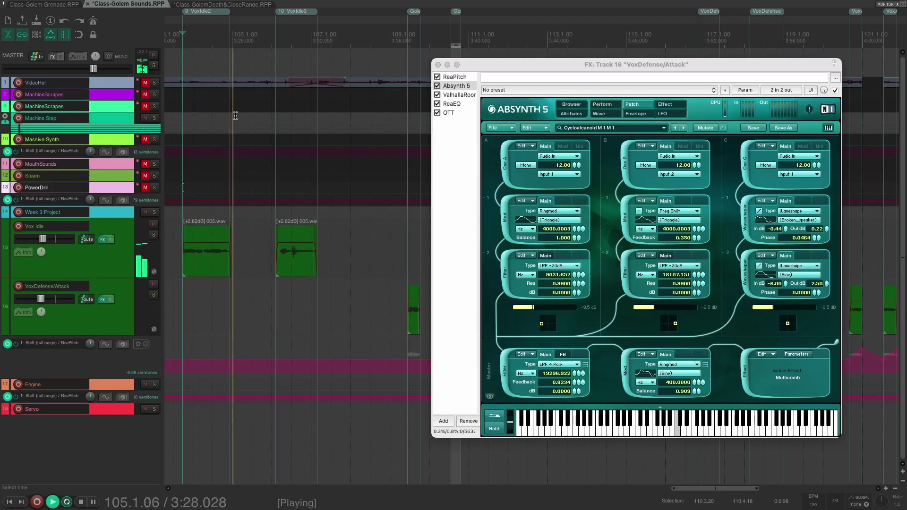
left_click(273, 215)
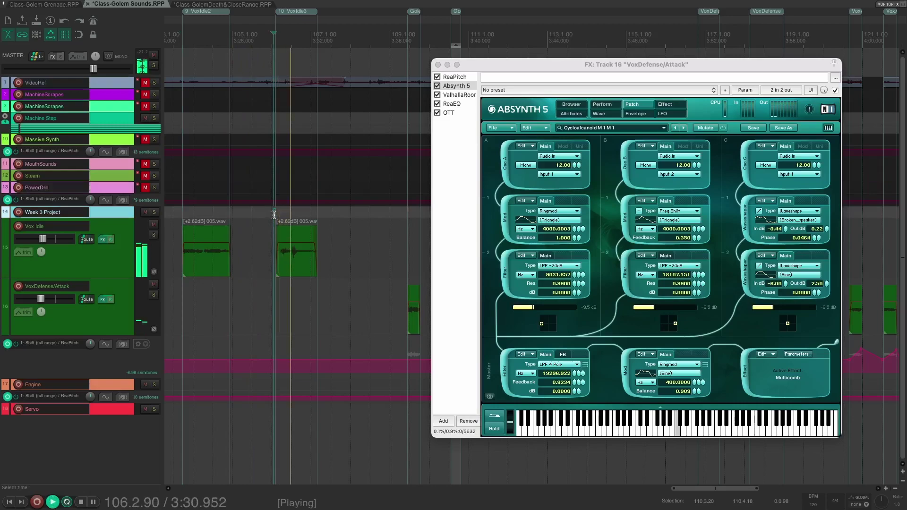
left_click(404, 290)
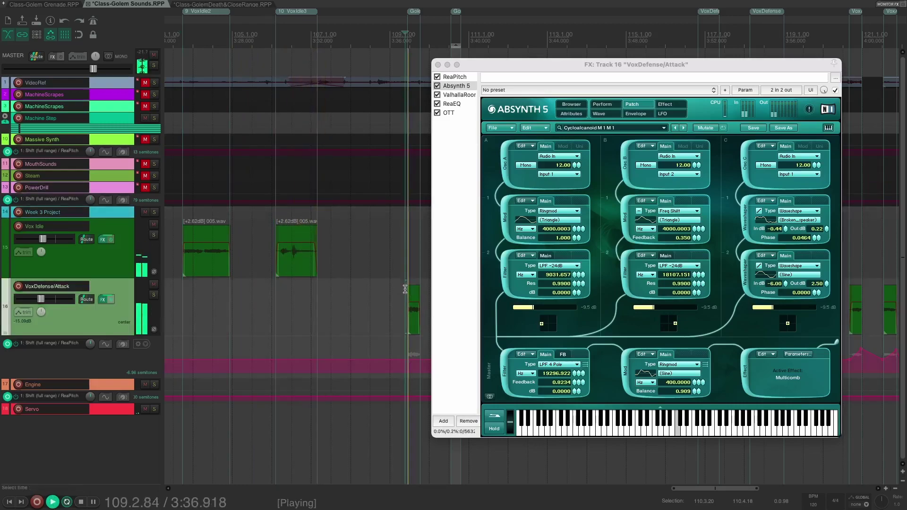